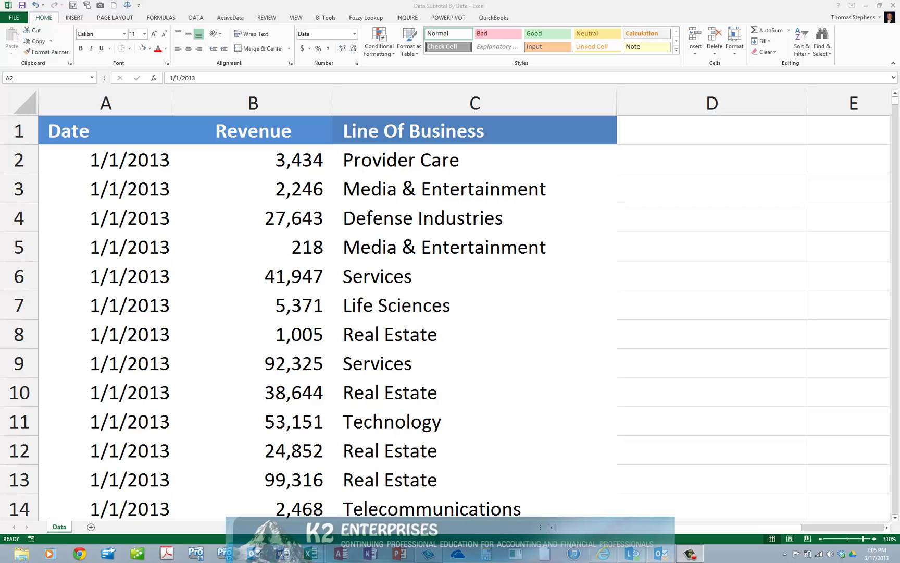
Sort the revenue table by the Date column, oldest to newest
{"action": "left_click", "coordinate": [122, 161]}
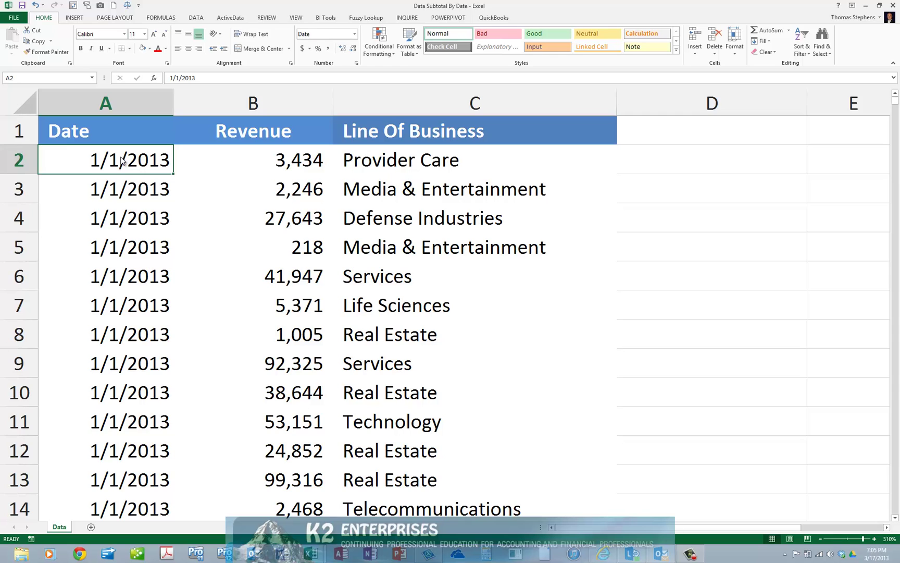
{"action": "left_click", "coordinate": [196, 17]}
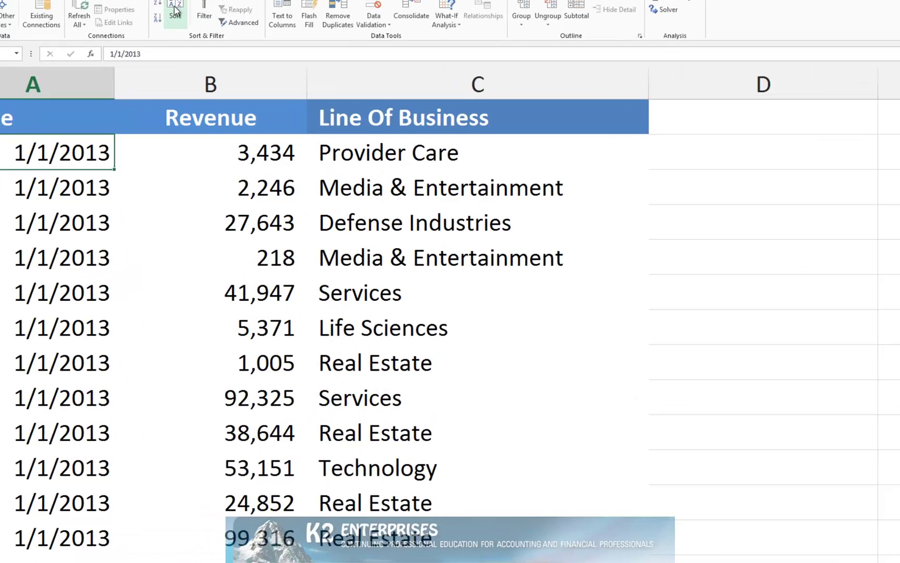
{"action": "key", "text": "ctrl+a"}
{"action": "key", "text": "alt+a"}
{"action": "key", "text": "s"}
{"action": "key", "text": "s"}
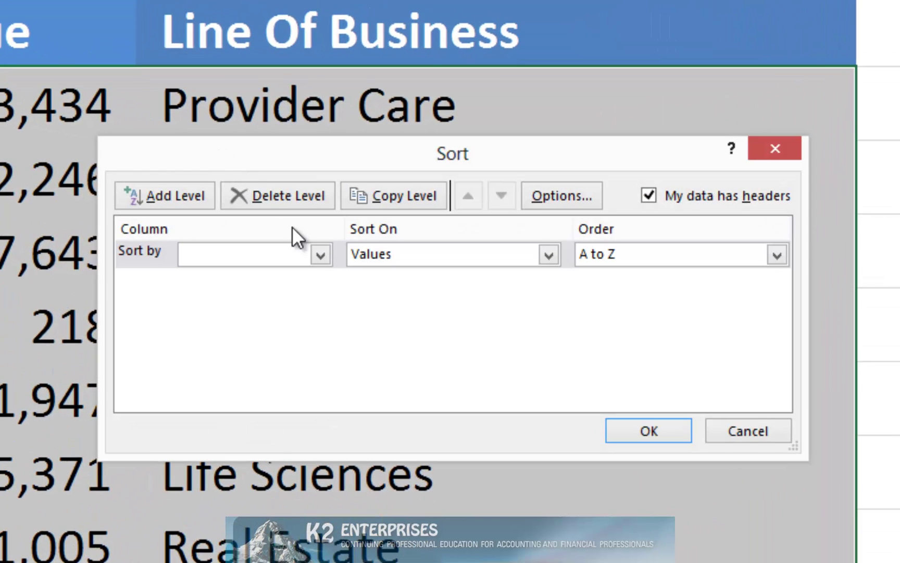
{"action": "left_click", "coordinate": [318, 256]}
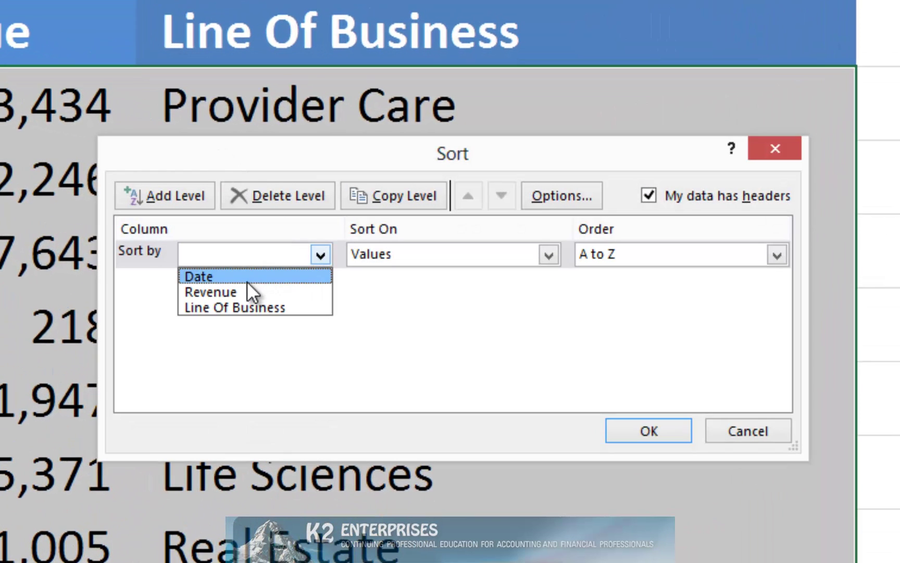
{"action": "left_click", "coordinate": [247, 277]}
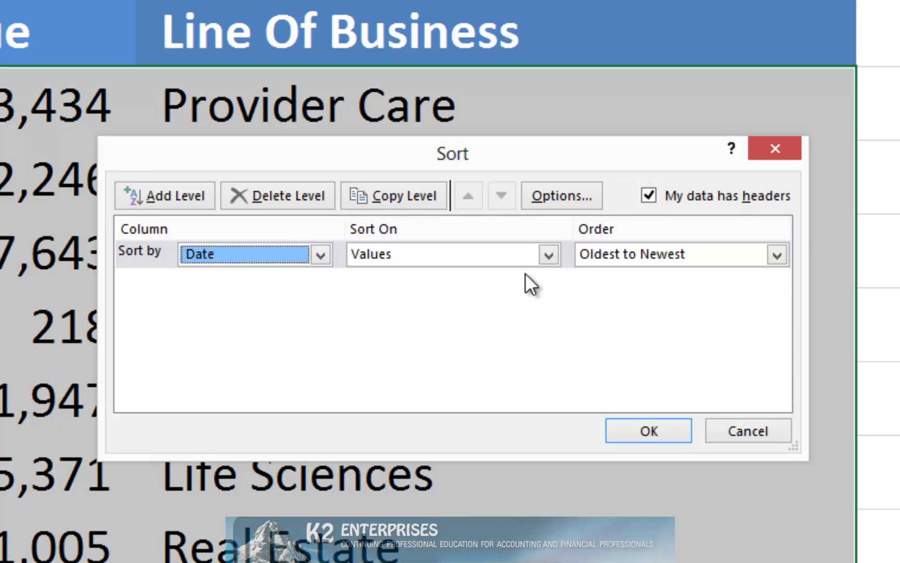
{"action": "left_click", "coordinate": [651, 428]}
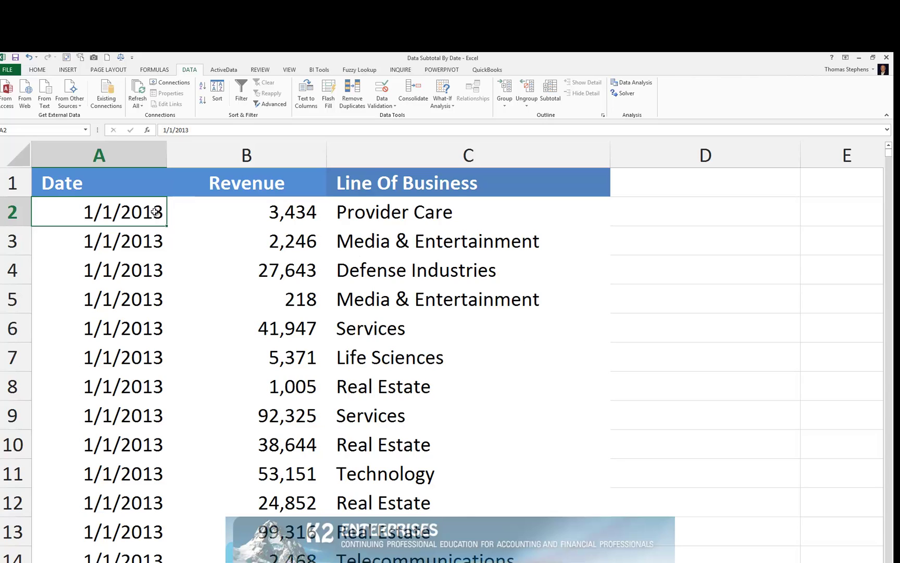
Apply the custom mmm-yy number format to all dates in column A
{"action": "key", "text": "ctrl+shift+Down"}
{"action": "left_click", "coordinate": [38, 70]}
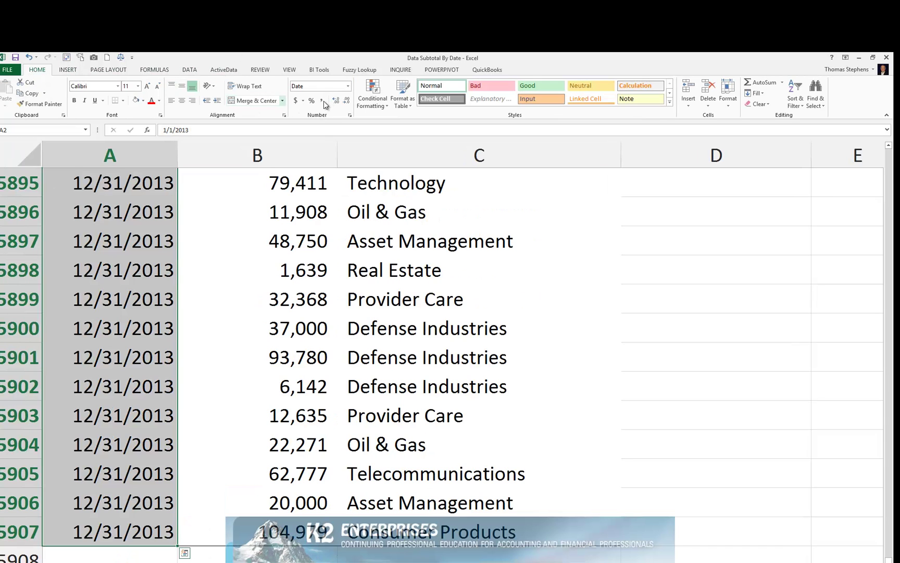
{"action": "left_click", "coordinate": [348, 86]}
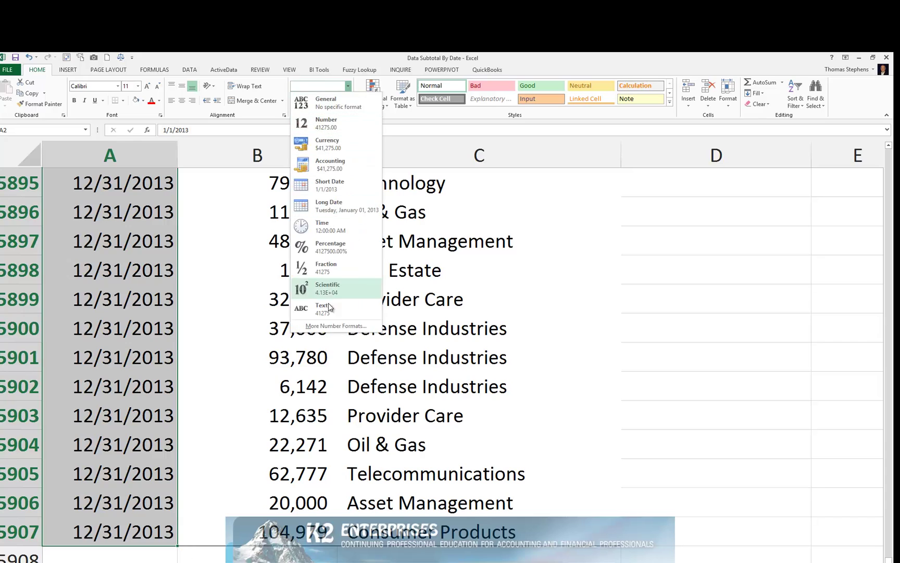
{"action": "left_click", "coordinate": [327, 326]}
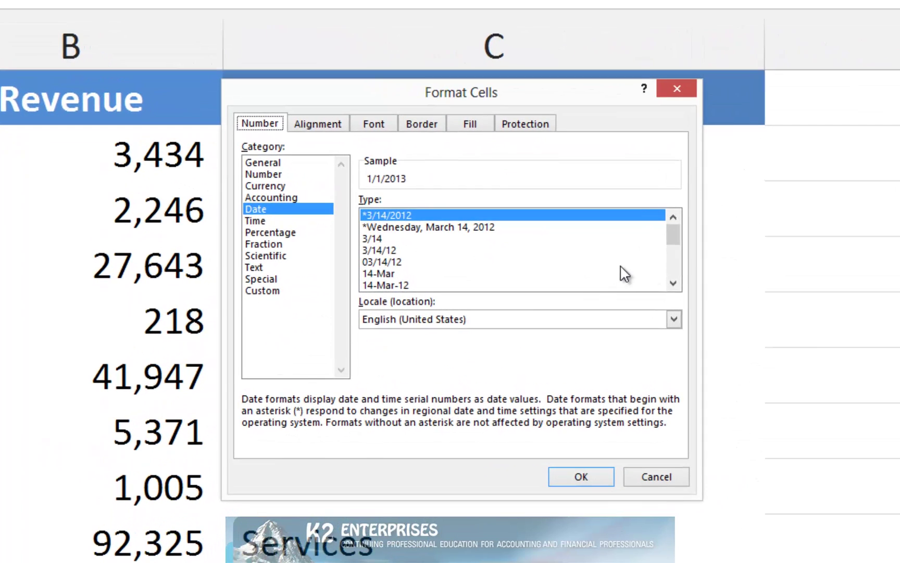
{"action": "left_click_drag", "start_coordinate": [676, 238], "coordinate": [676, 242]}
{"action": "left_click", "coordinate": [262, 290]}
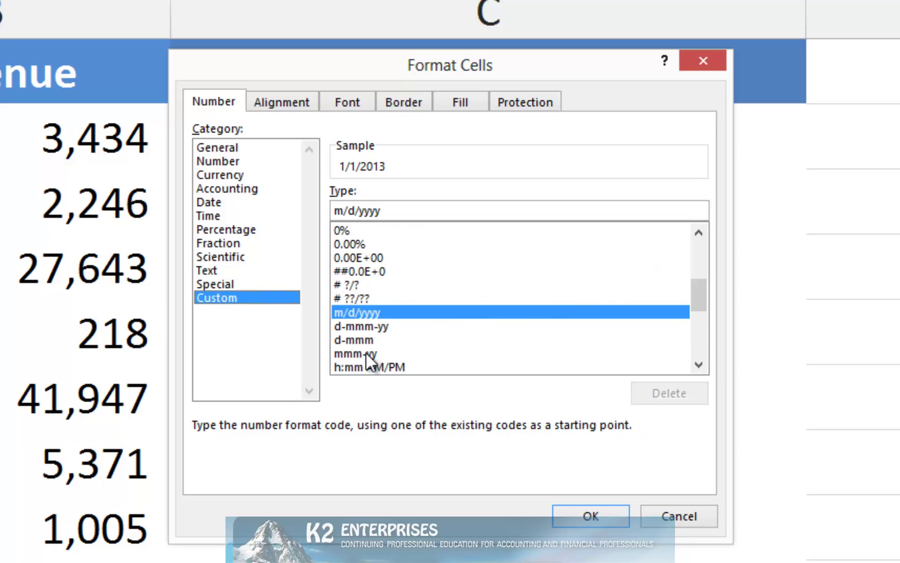
{"action": "left_click", "coordinate": [366, 353]}
{"action": "left_click", "coordinate": [607, 515]}
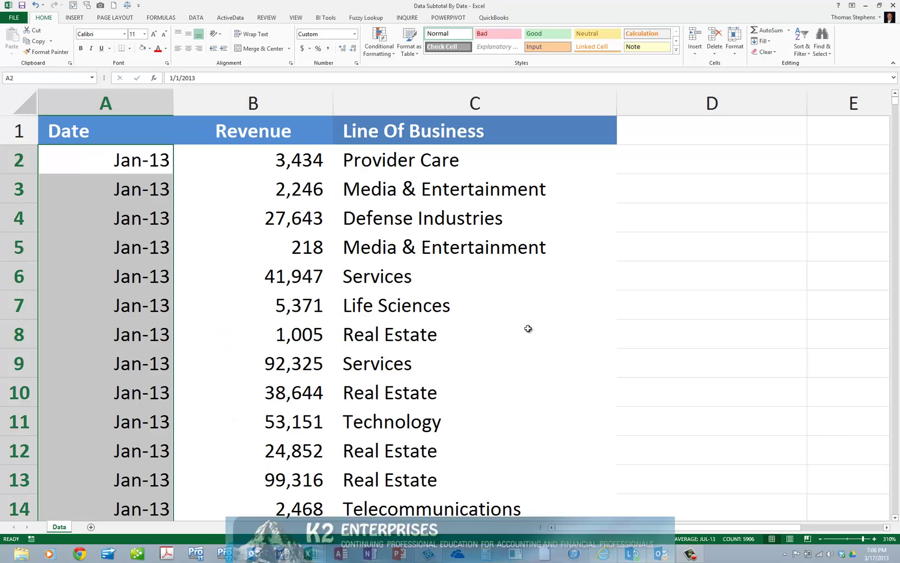
Insert Sum subtotals of Revenue at each change in Date, with a grand total
{"action": "left_click", "coordinate": [153, 160]}
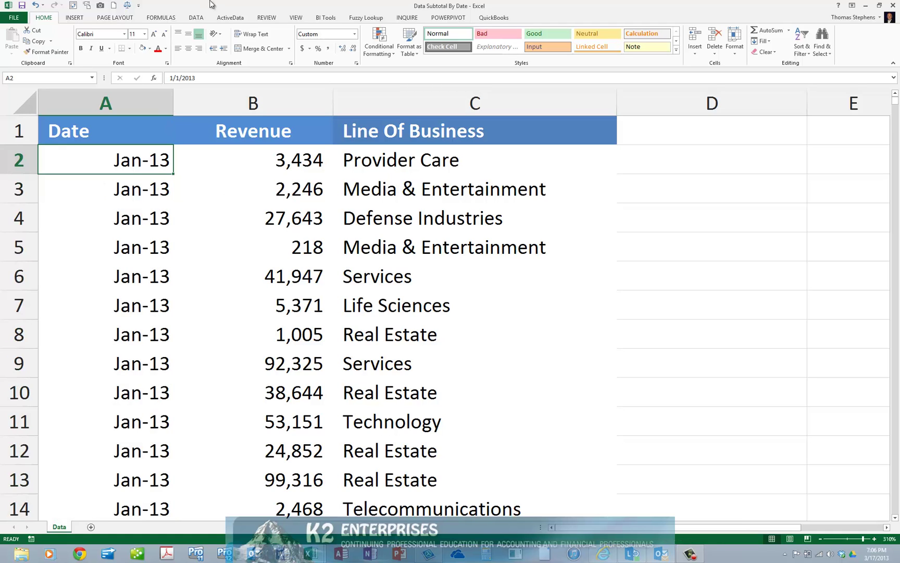
{"action": "left_click", "coordinate": [197, 18]}
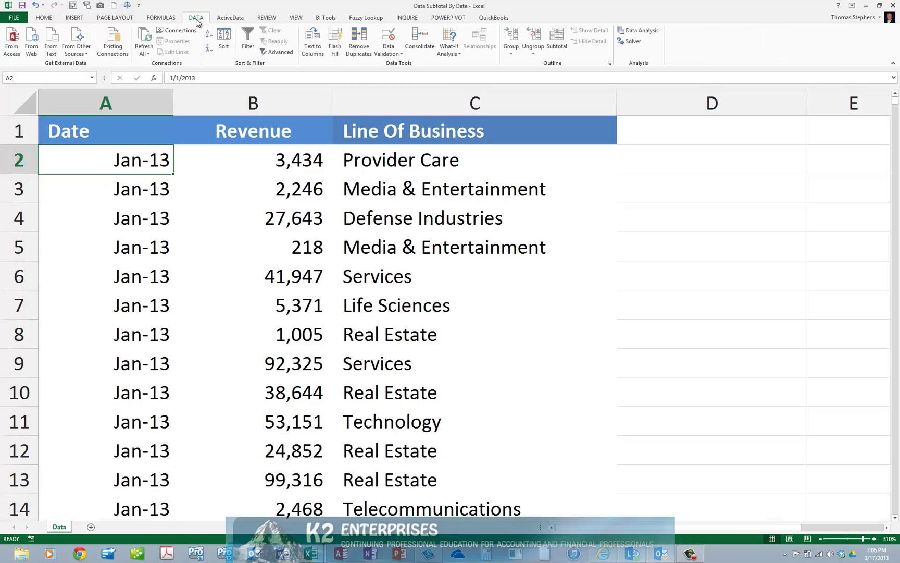
{"action": "left_click", "coordinate": [556, 45]}
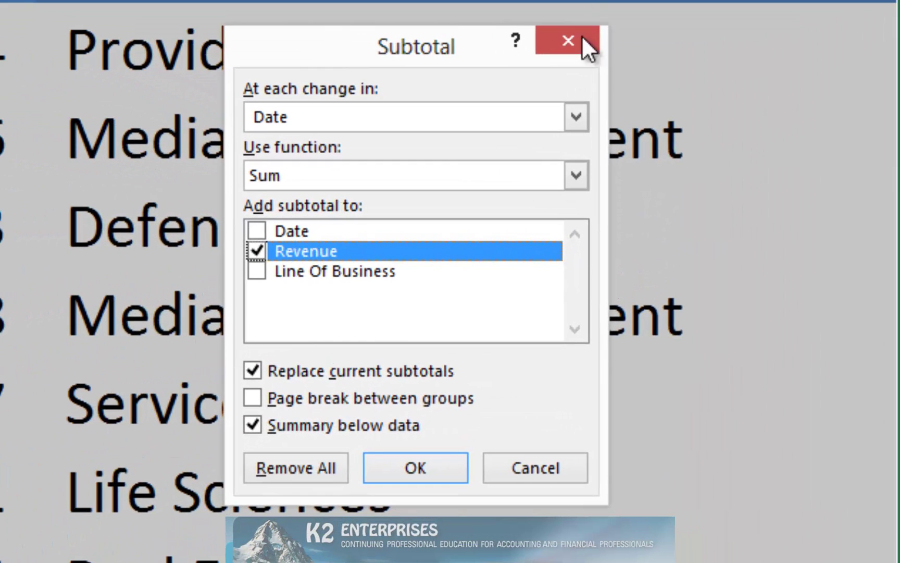
{"action": "left_click", "coordinate": [572, 119]}
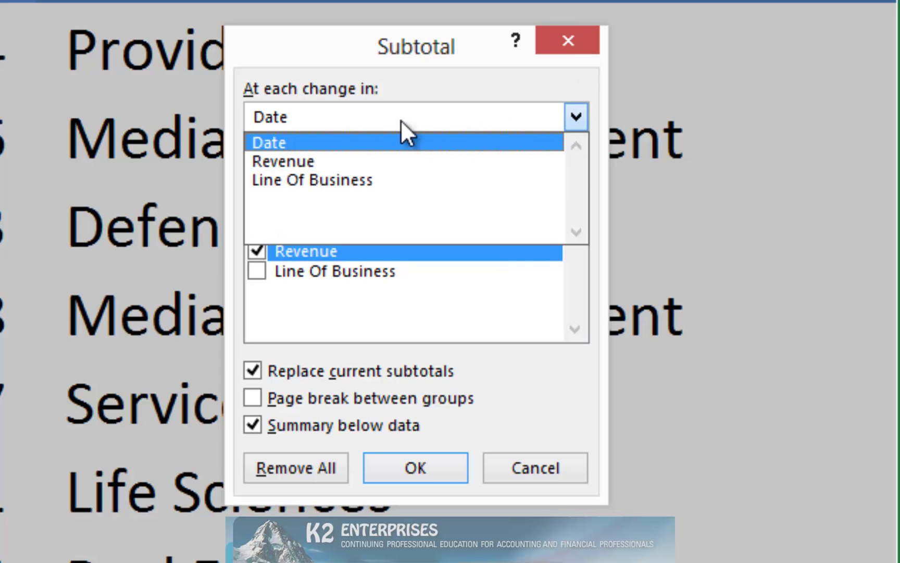
{"action": "left_click", "coordinate": [308, 142]}
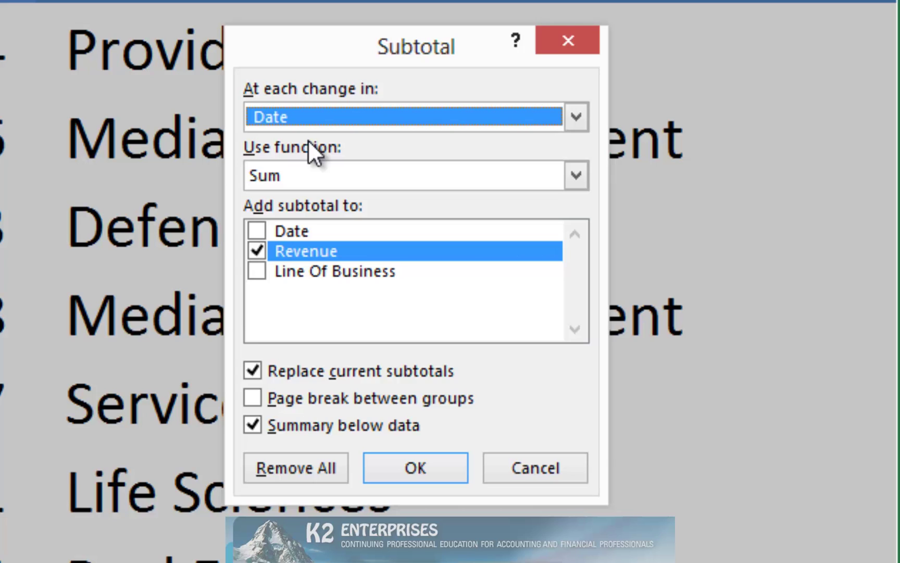
{"action": "left_click", "coordinate": [575, 175]}
{"action": "left_click", "coordinate": [302, 200]}
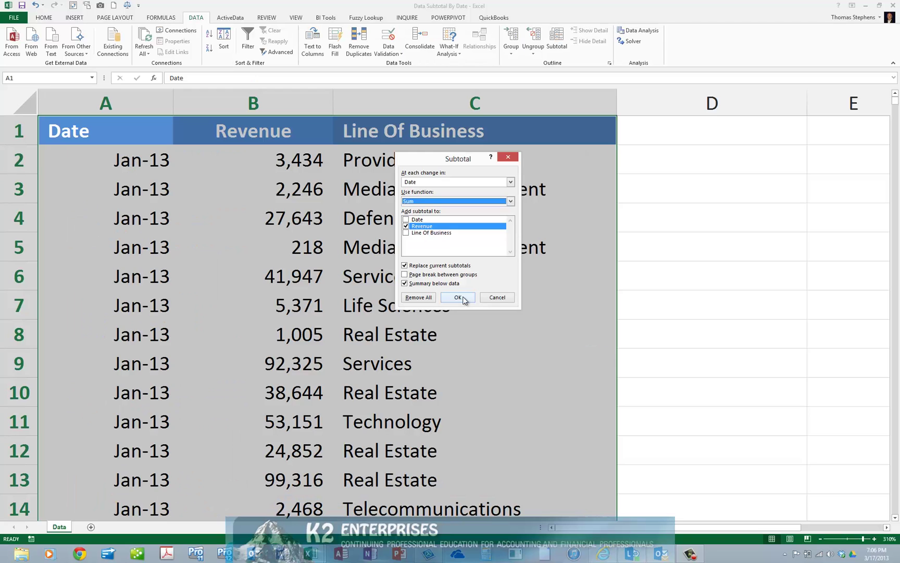
{"action": "left_click", "coordinate": [459, 298]}
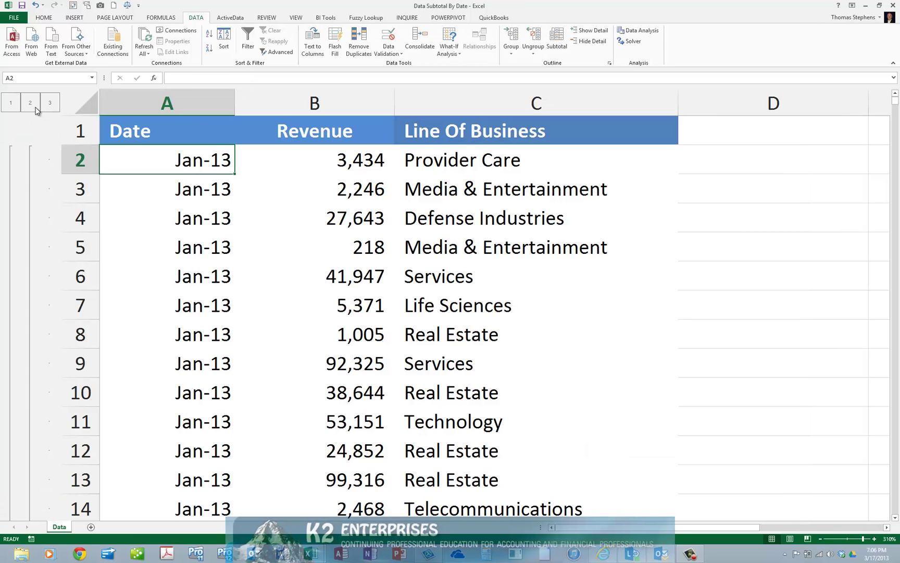
{"action": "left_click", "coordinate": [37, 107]}
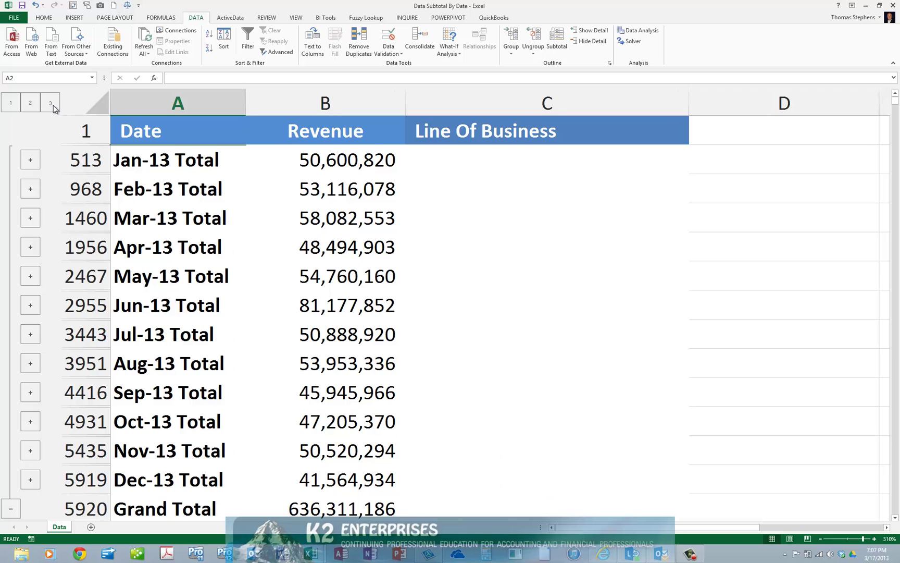
{"action": "left_click", "coordinate": [50, 103]}
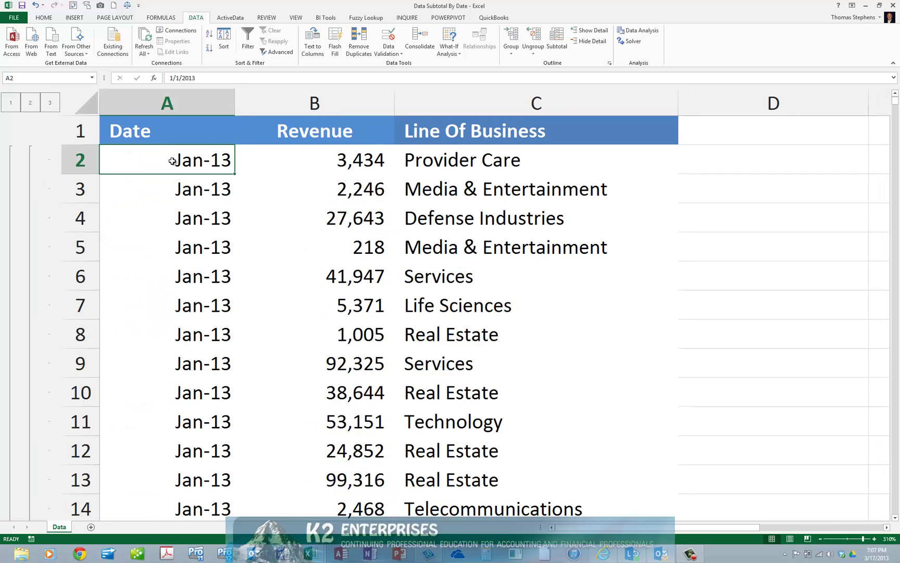
Reformat the column A dates down to the Grand Total as Short Date
{"action": "key", "text": "ctrl+shift+Down"}
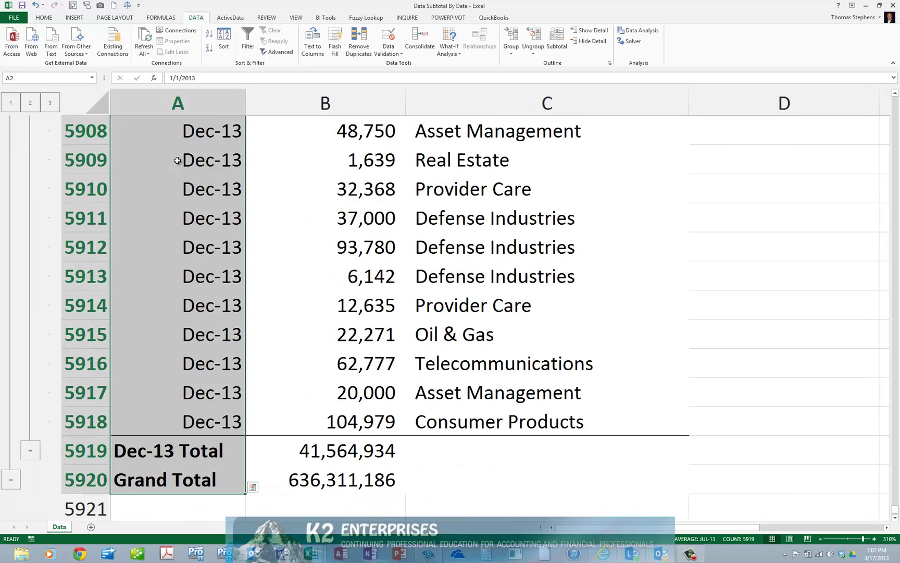
{"action": "left_click", "coordinate": [47, 18]}
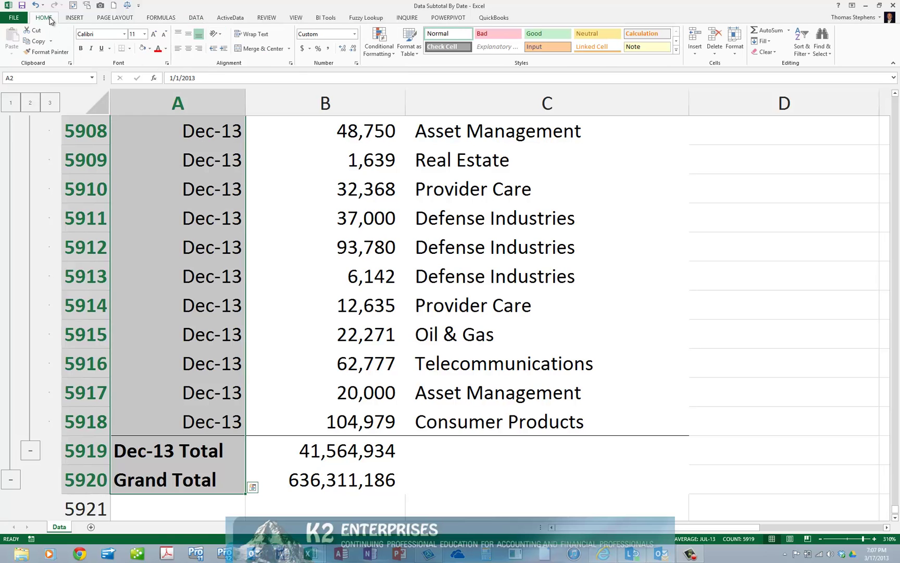
{"action": "left_click", "coordinate": [355, 34]}
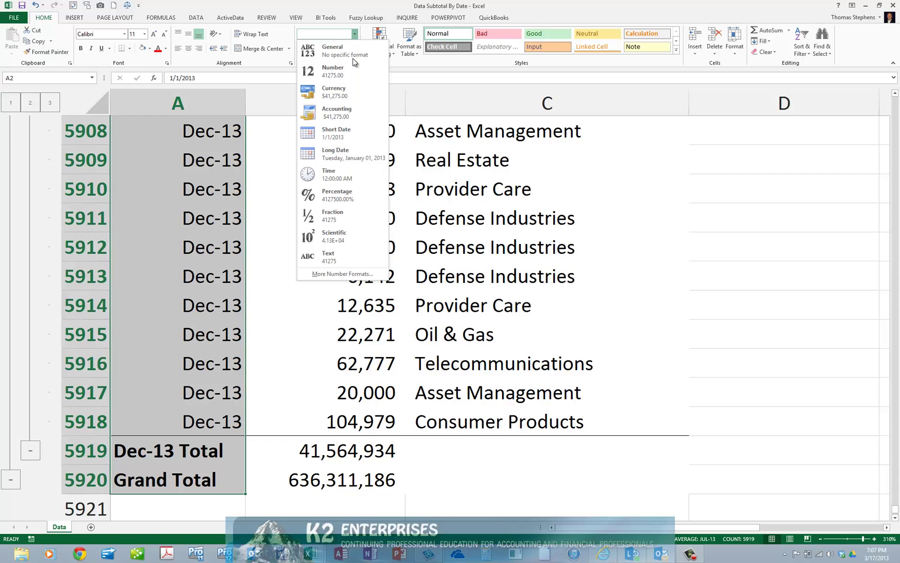
{"action": "left_click", "coordinate": [342, 134]}
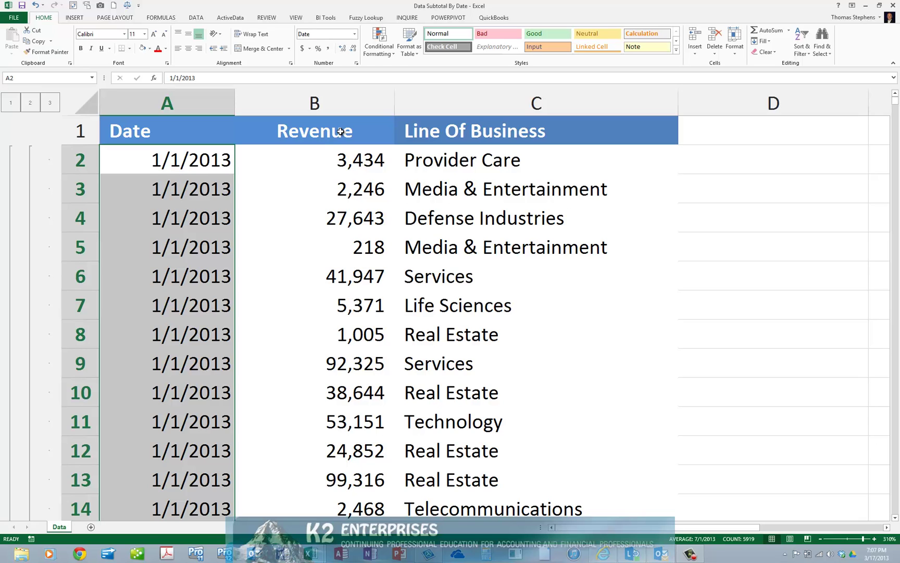
Collapse the outline to level 2, briefly expanding Jan-13 to inspect its rows
{"action": "left_click", "coordinate": [33, 106]}
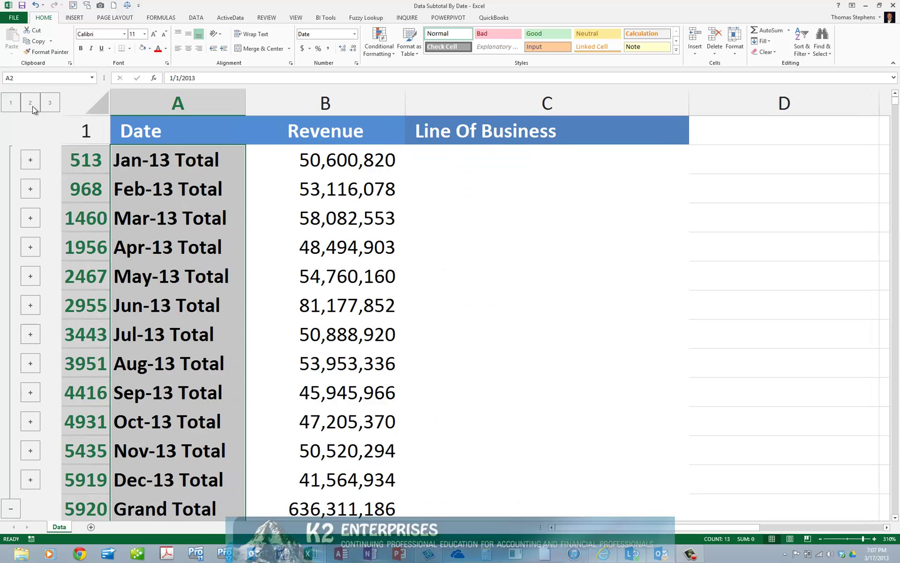
{"action": "left_click", "coordinate": [31, 161]}
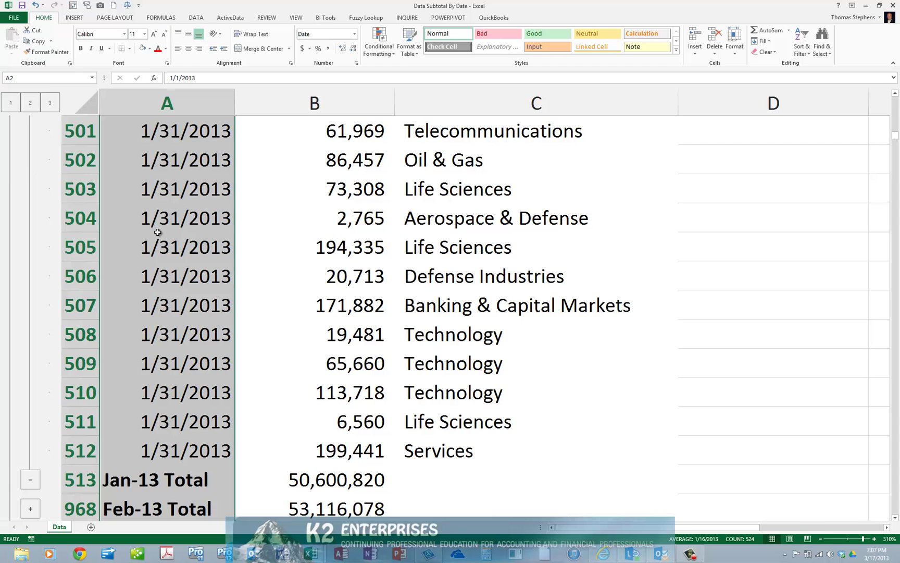
{"action": "scroll", "coordinate": [161, 233], "scroll_direction": "up", "scroll_amount": 16}
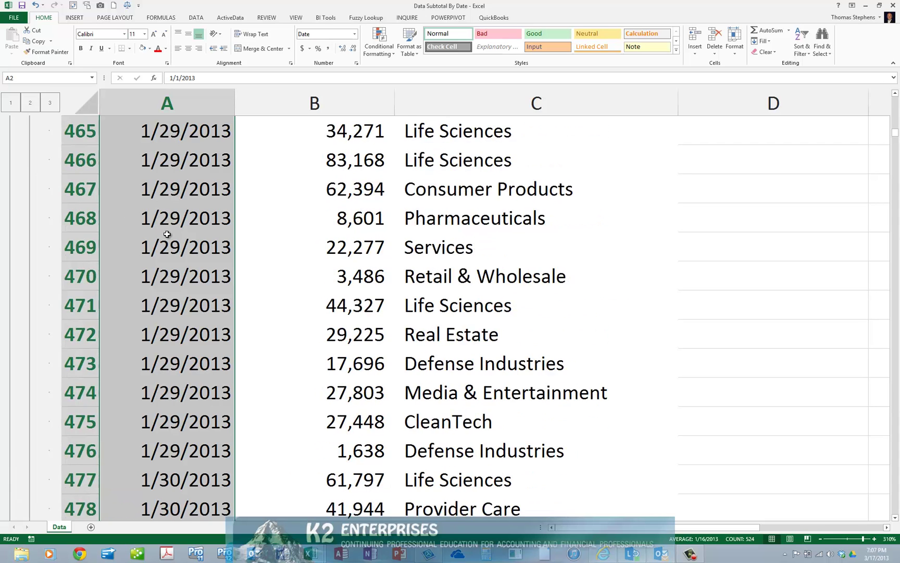
{"action": "scroll", "coordinate": [167, 234], "scroll_direction": "up", "scroll_amount": 5}
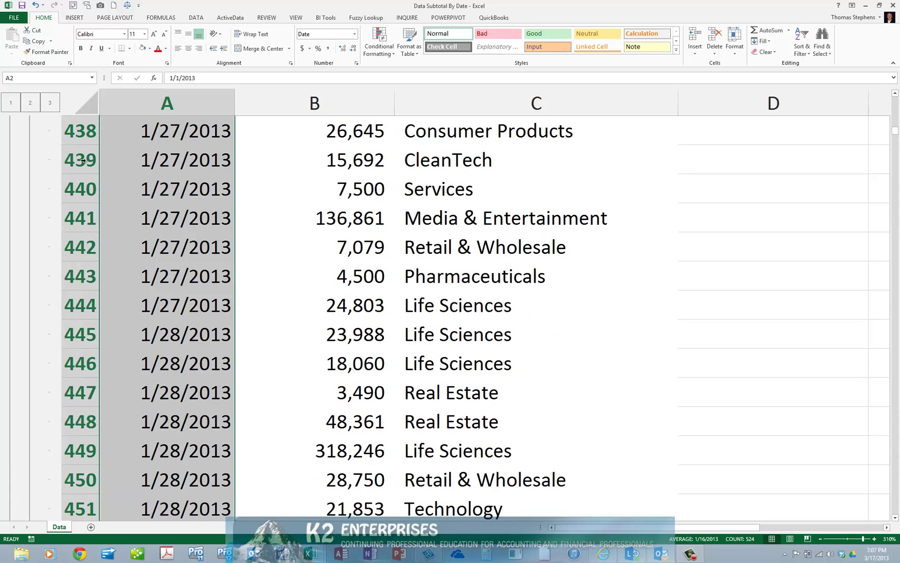
{"action": "left_click", "coordinate": [30, 103]}
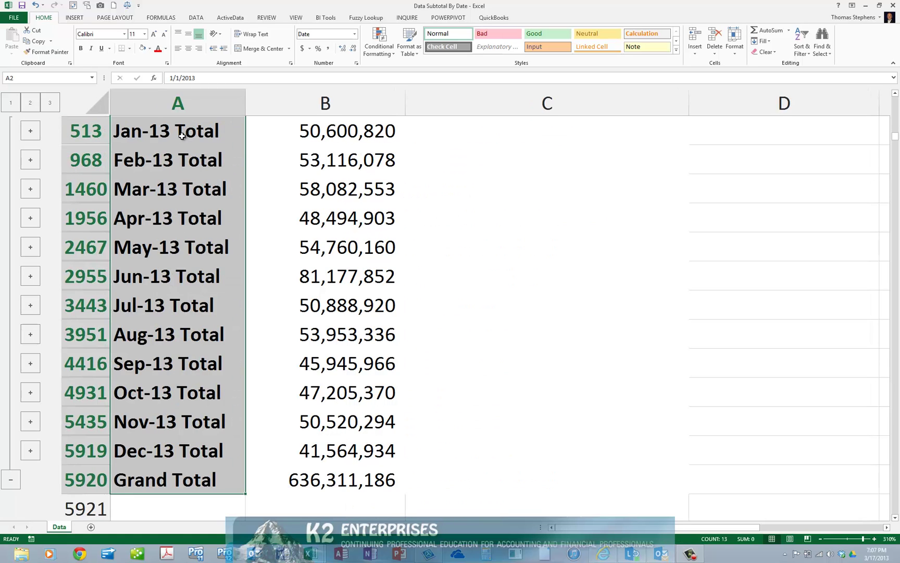